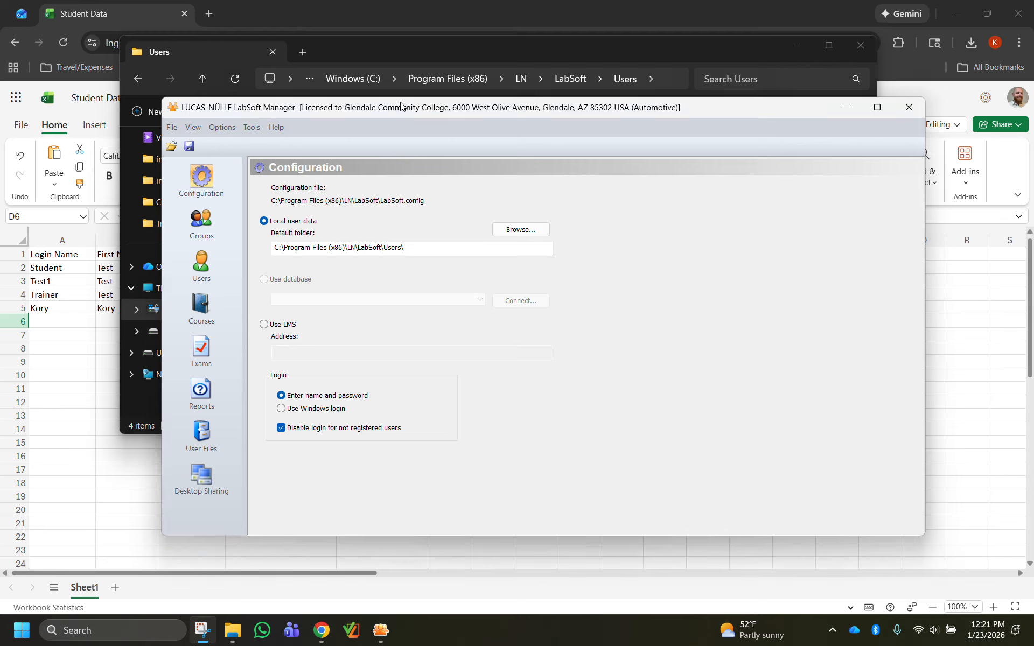
Step: Review the local user data folder in the LabSoft Manager configuration, the matching Users folder and the Users list
{"action": "left_click_drag", "start_coordinate": [394, 113], "coordinate": [417, 124]}
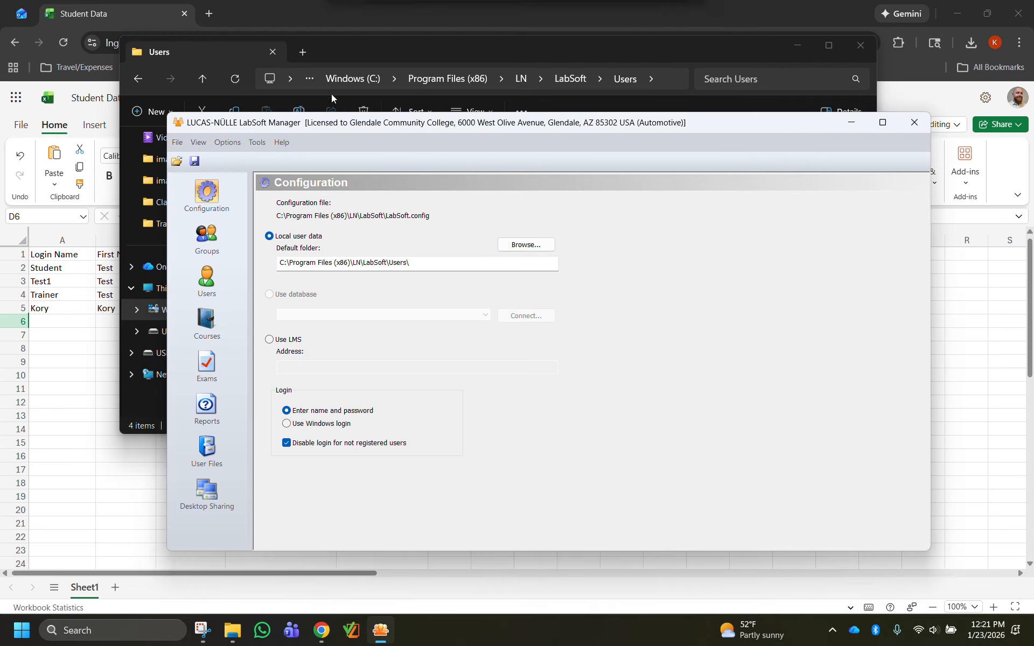
{"action": "left_click", "coordinate": [355, 53]}
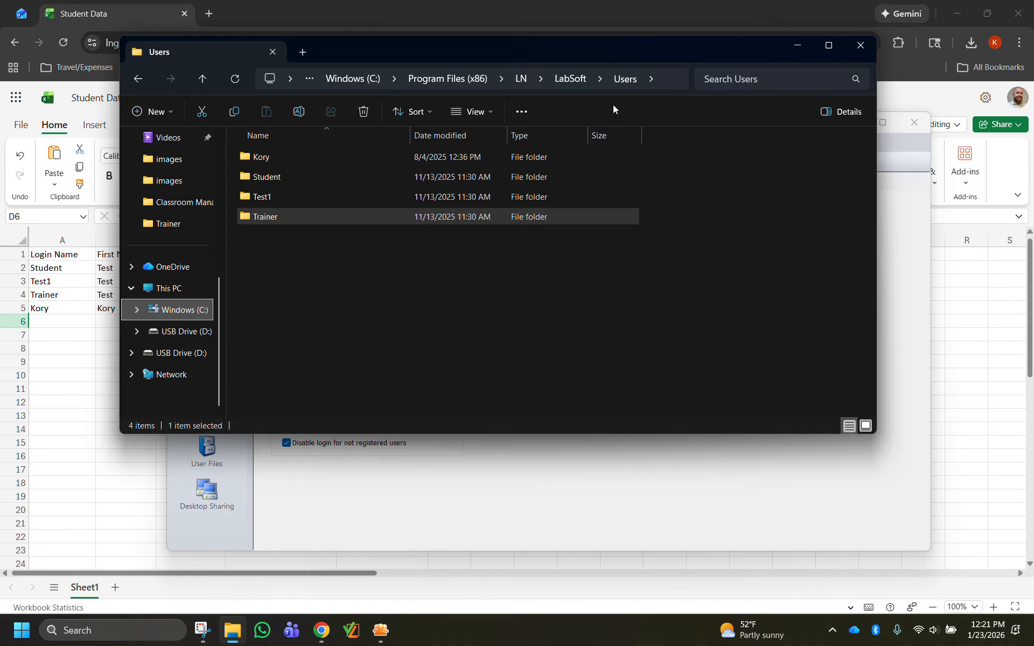
{"action": "left_click", "coordinate": [573, 473]}
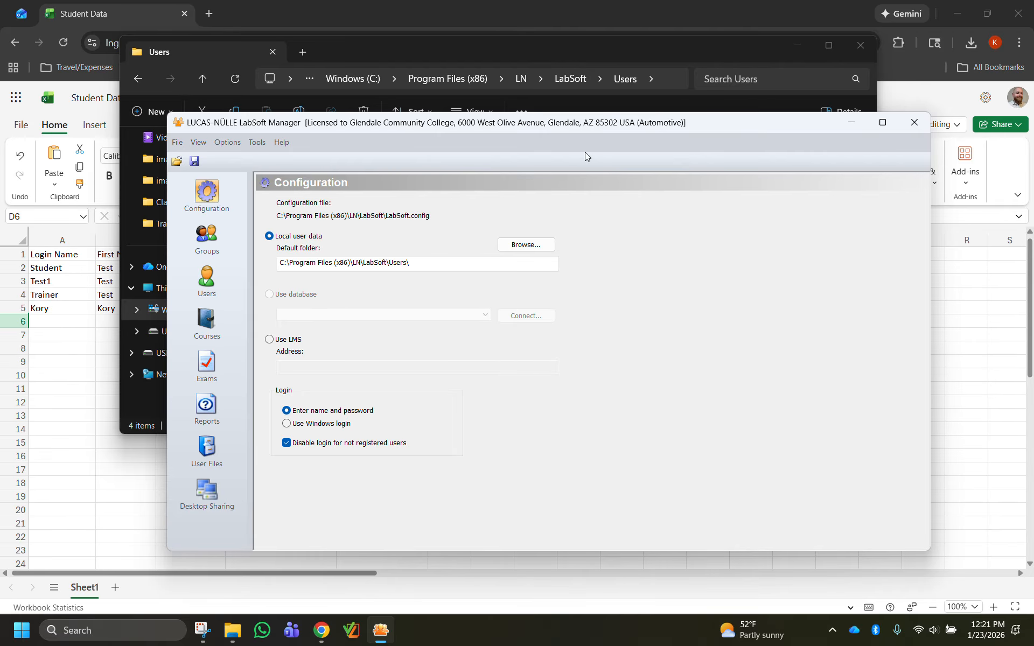
{"action": "left_click_drag", "start_coordinate": [583, 128], "coordinate": [492, 95]}
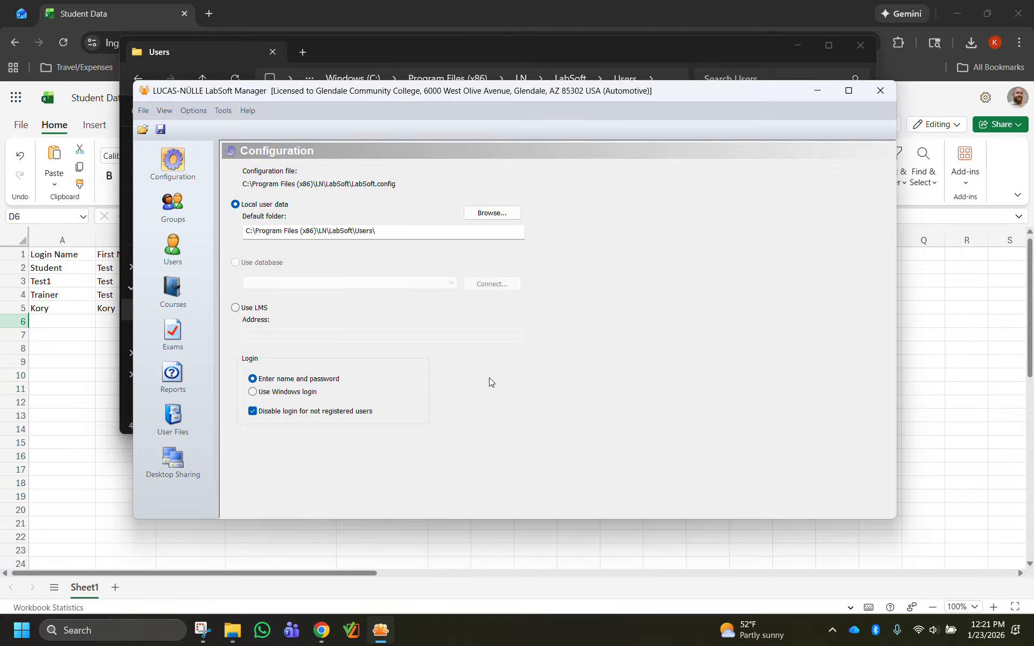
{"action": "left_click", "coordinate": [173, 245]}
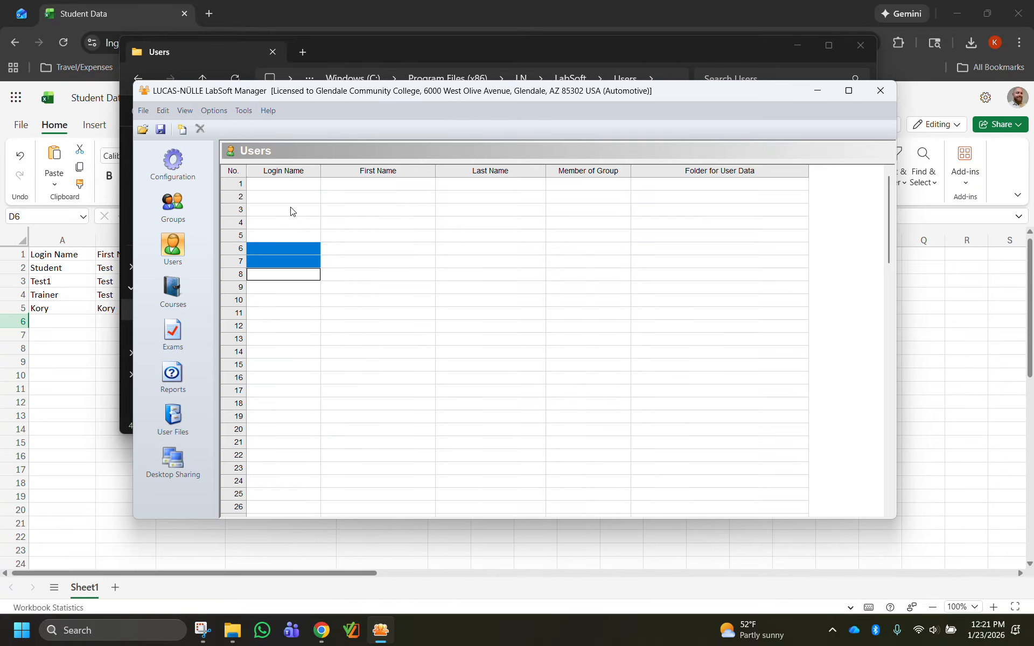
{"action": "left_click", "coordinate": [297, 184]}
{"action": "left_click", "coordinate": [175, 165]}
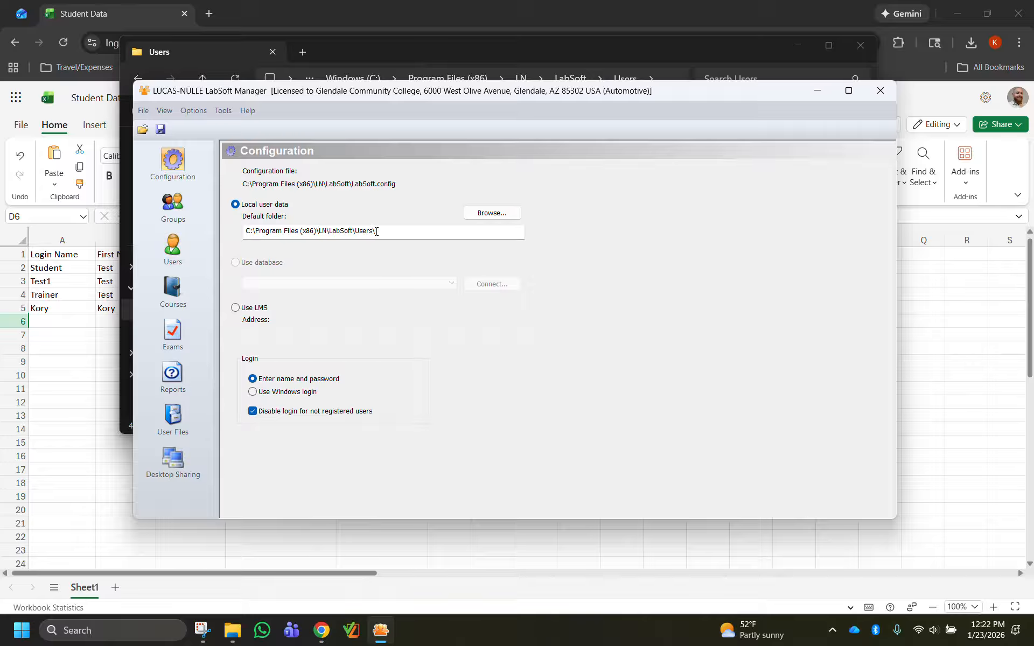
Step: Switch to File Explorer and examine the individual user folders stored in the LabSoft Users directory
{"action": "left_click", "coordinate": [406, 64]}
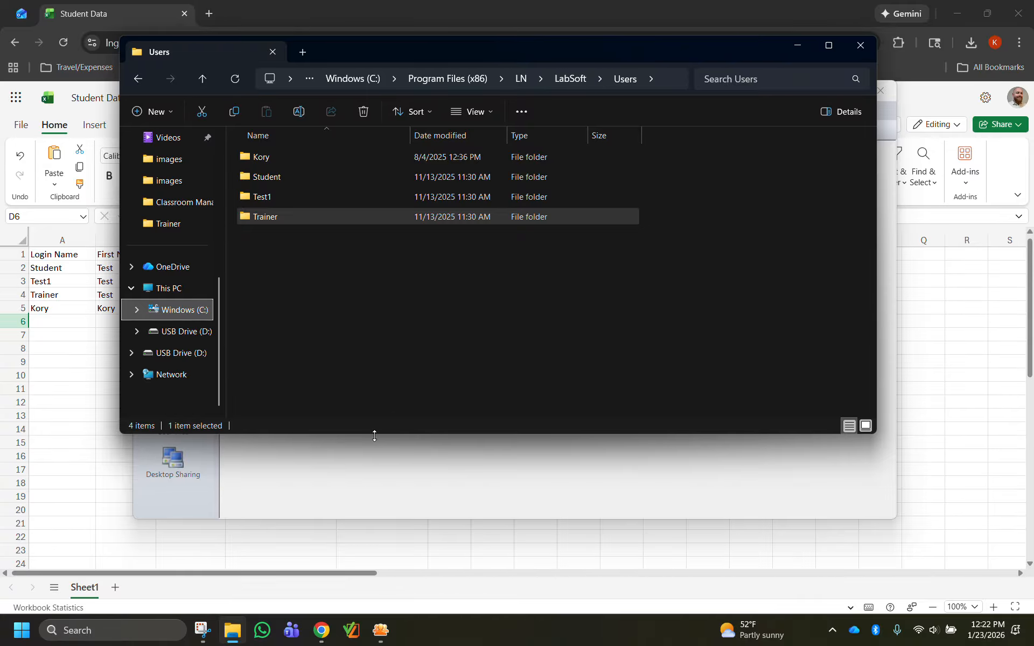
{"action": "left_click", "coordinate": [277, 156]}
{"action": "left_click", "coordinate": [288, 195]}
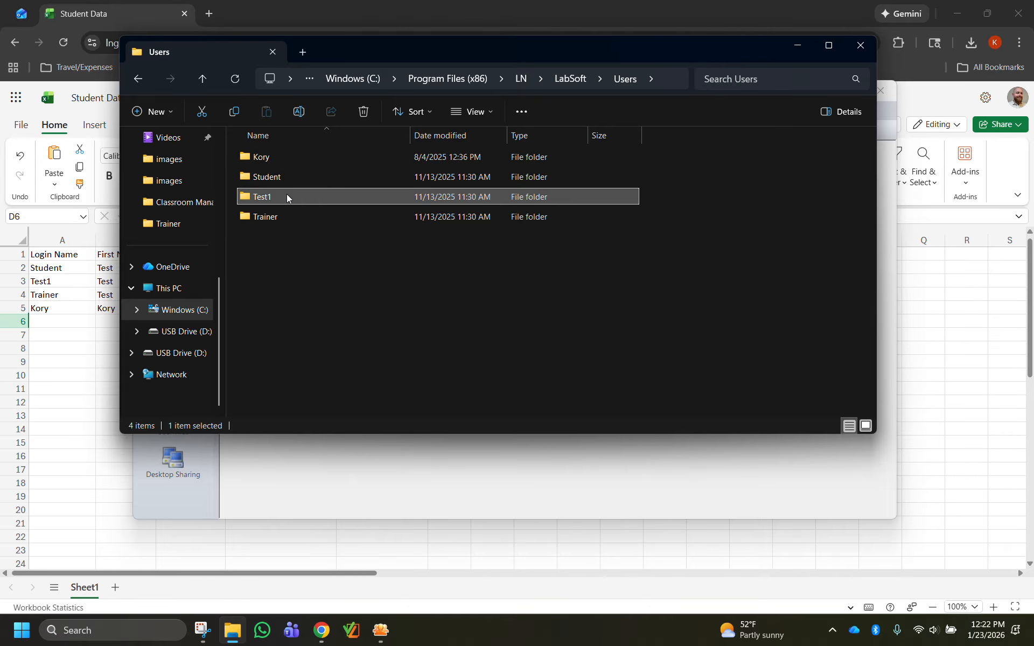
{"action": "left_click", "coordinate": [292, 217]}
{"action": "left_click", "coordinate": [301, 267]}
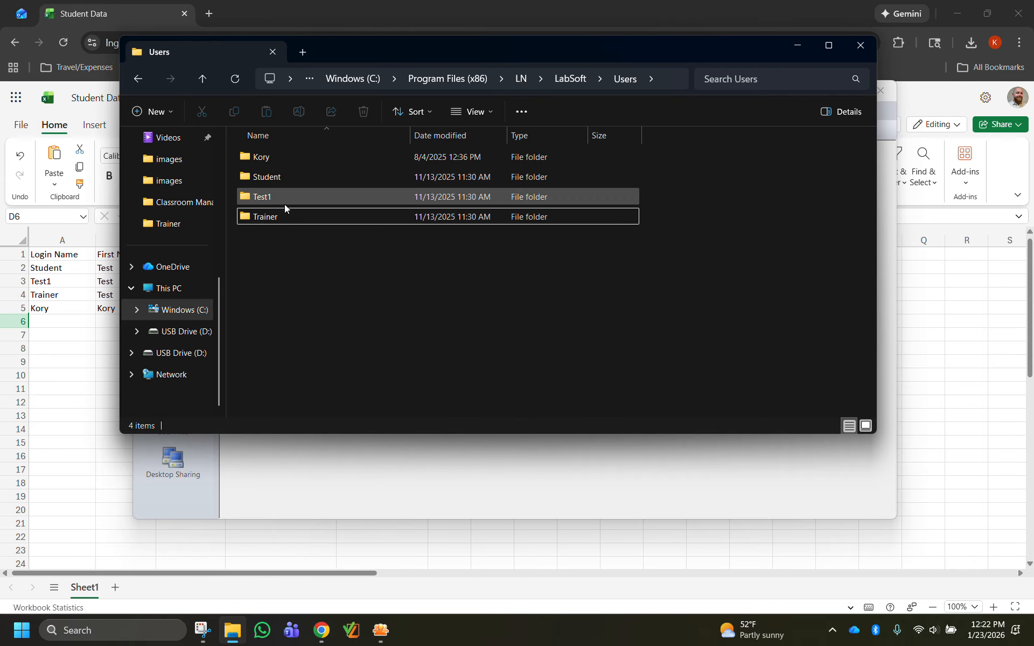
{"action": "left_click", "coordinate": [337, 457]}
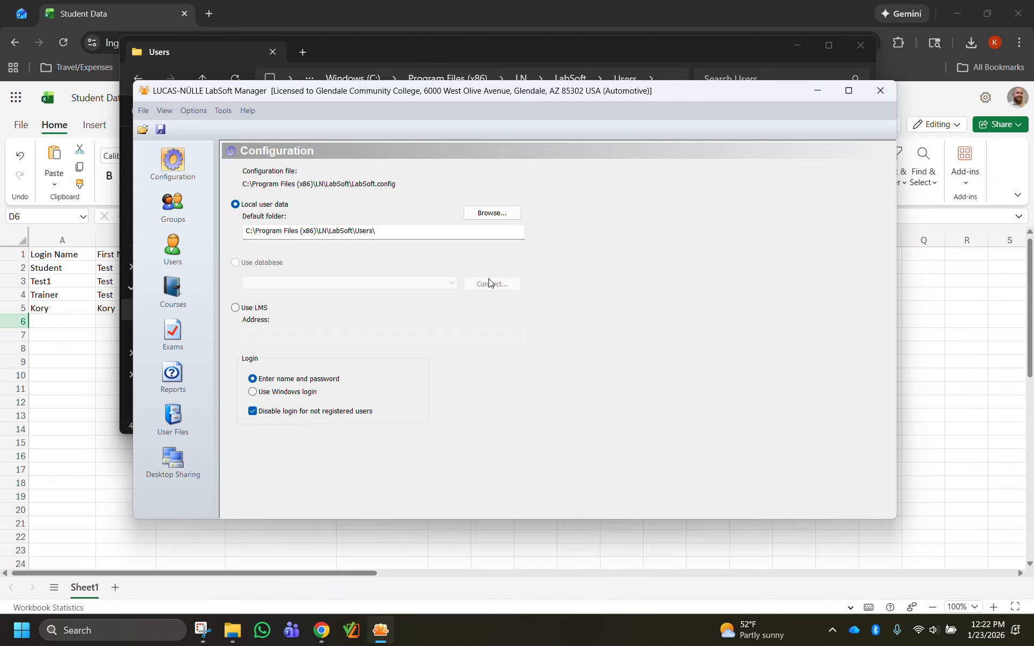
Step: Compare the login names in the Student Data workbook with the LabSoft Manager Users list and the user folder names
{"action": "left_click", "coordinate": [125, 18]}
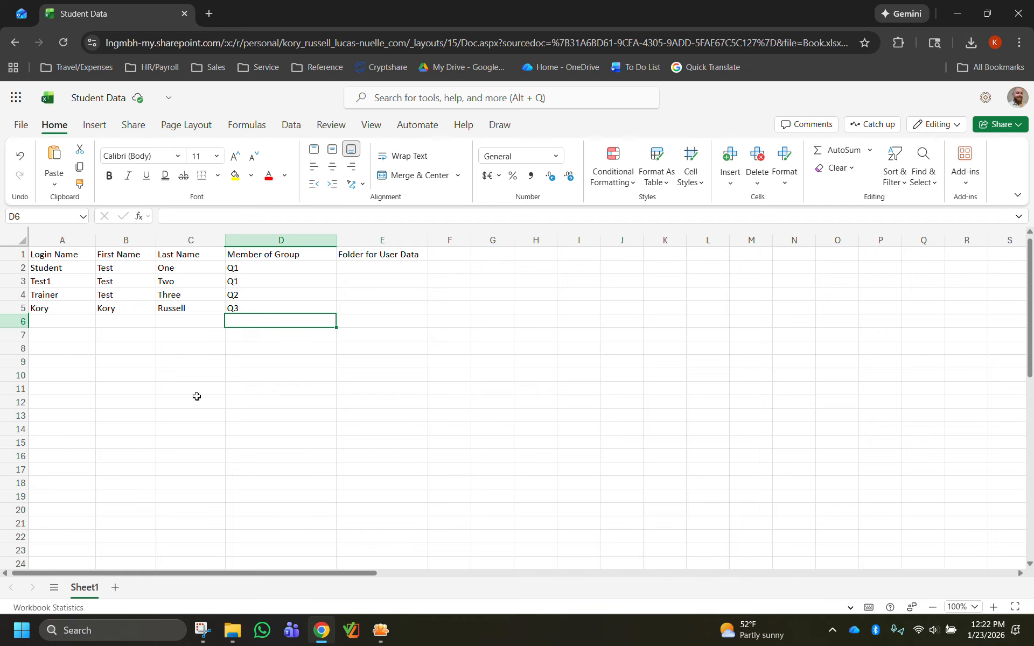
{"action": "left_click", "coordinate": [381, 631]}
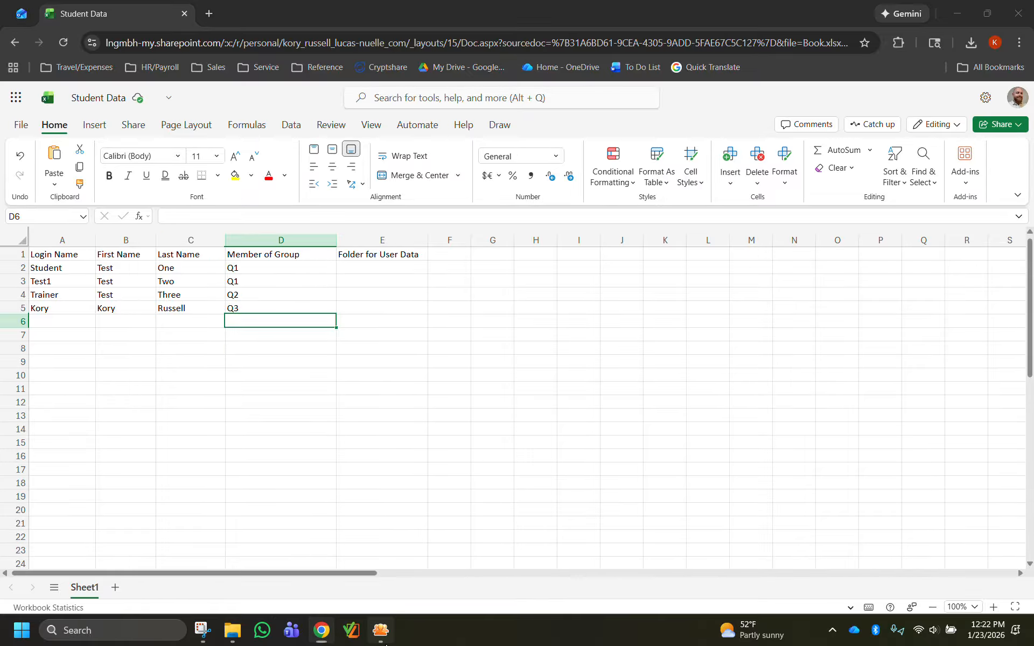
{"action": "left_click", "coordinate": [173, 245]}
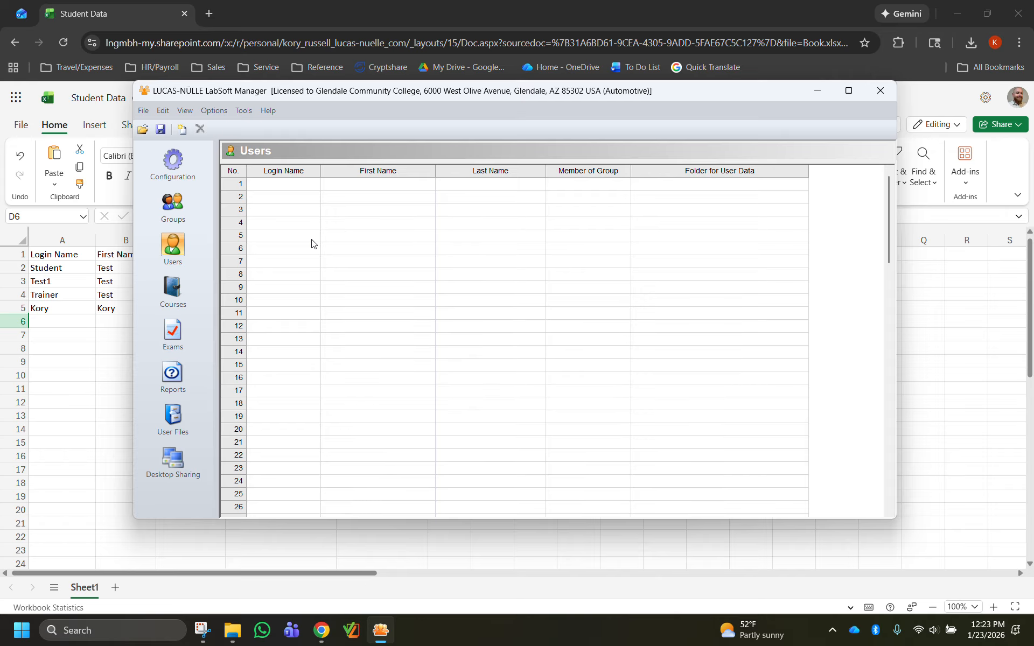
{"action": "left_click", "coordinate": [283, 194]}
{"action": "left_click", "coordinate": [103, 330]}
{"action": "left_click_drag", "start_coordinate": [74, 272], "coordinate": [78, 322]}
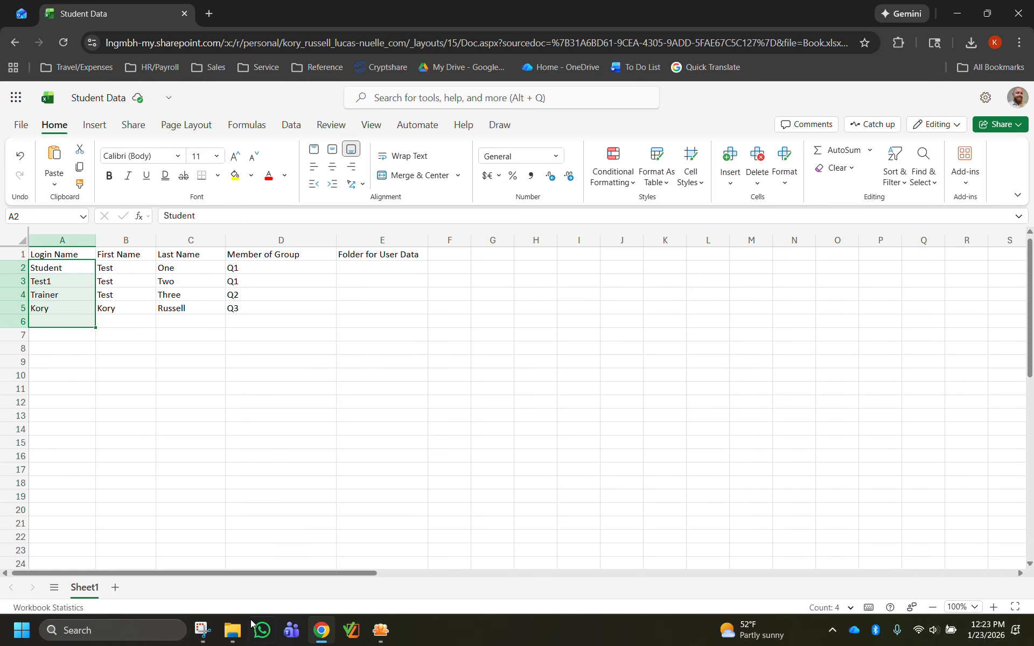
{"action": "left_click", "coordinate": [233, 628]}
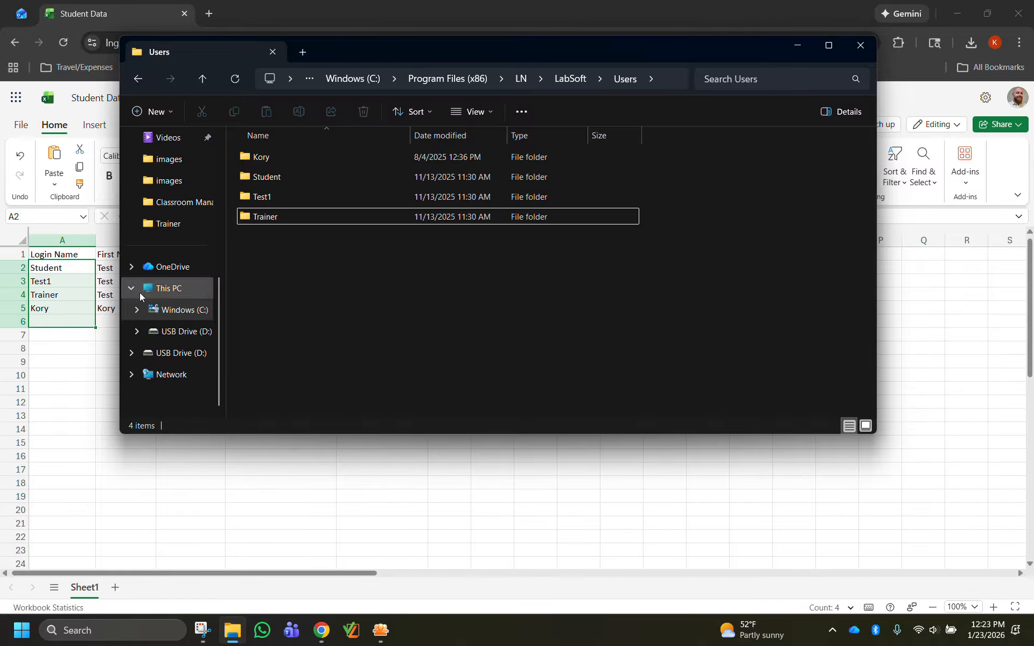
{"action": "left_click_drag", "start_coordinate": [72, 270], "coordinate": [72, 311]}
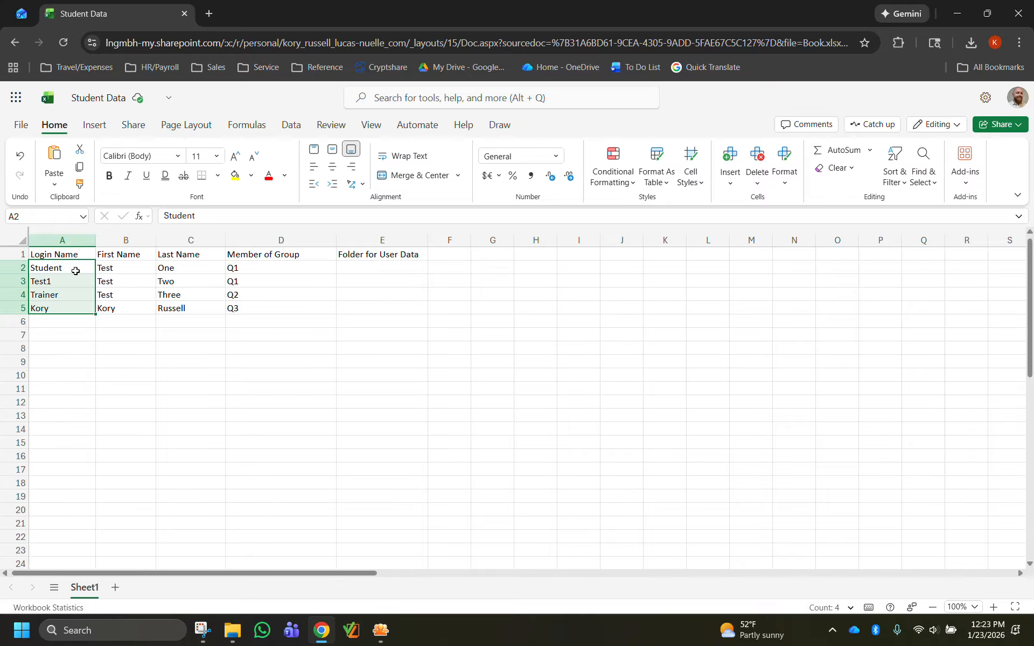
Step: Examine the workbook's first name, last name, group and user data folder columns, including the header row
{"action": "left_click", "coordinate": [127, 270]}
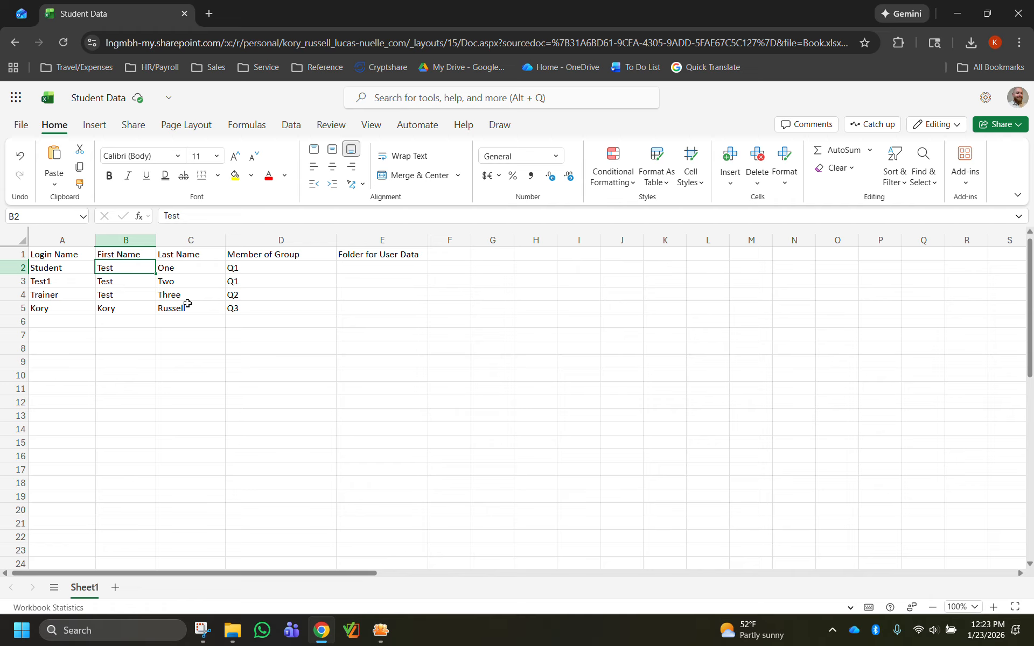
{"action": "left_click", "coordinate": [267, 269]}
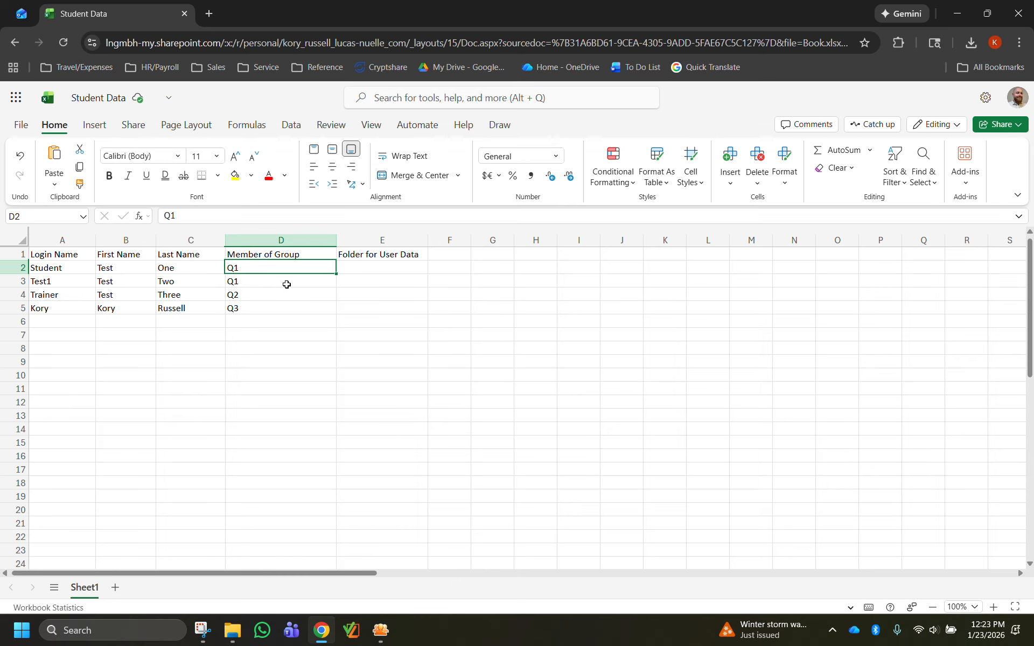
{"action": "left_click", "coordinate": [264, 282]}
{"action": "left_click", "coordinate": [264, 268]}
{"action": "left_click", "coordinate": [256, 298]}
{"action": "left_click", "coordinate": [258, 303]}
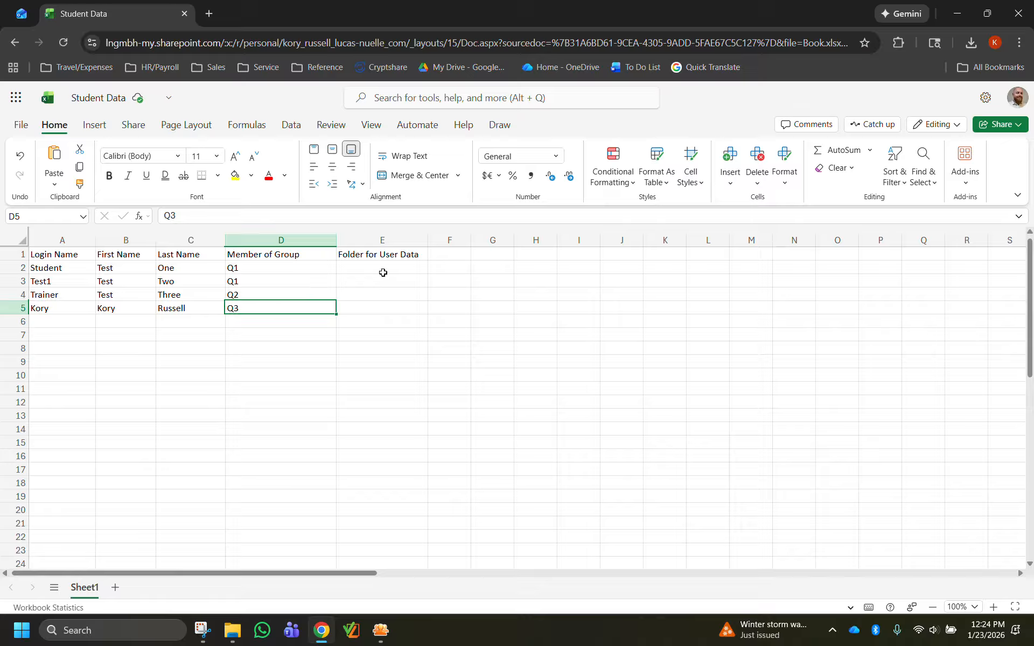
{"action": "left_click_drag", "start_coordinate": [383, 273], "coordinate": [382, 310]}
{"action": "left_click", "coordinate": [296, 297]}
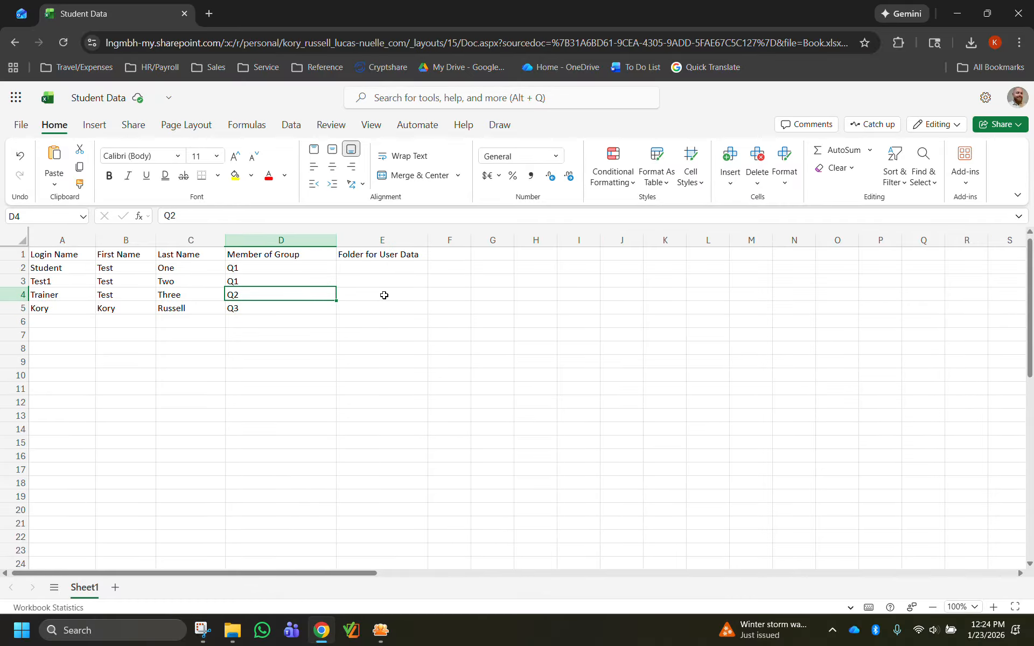
{"action": "mouse_move", "coordinate": [380, 631]}
{"action": "left_click_drag", "start_coordinate": [64, 257], "coordinate": [383, 256]}
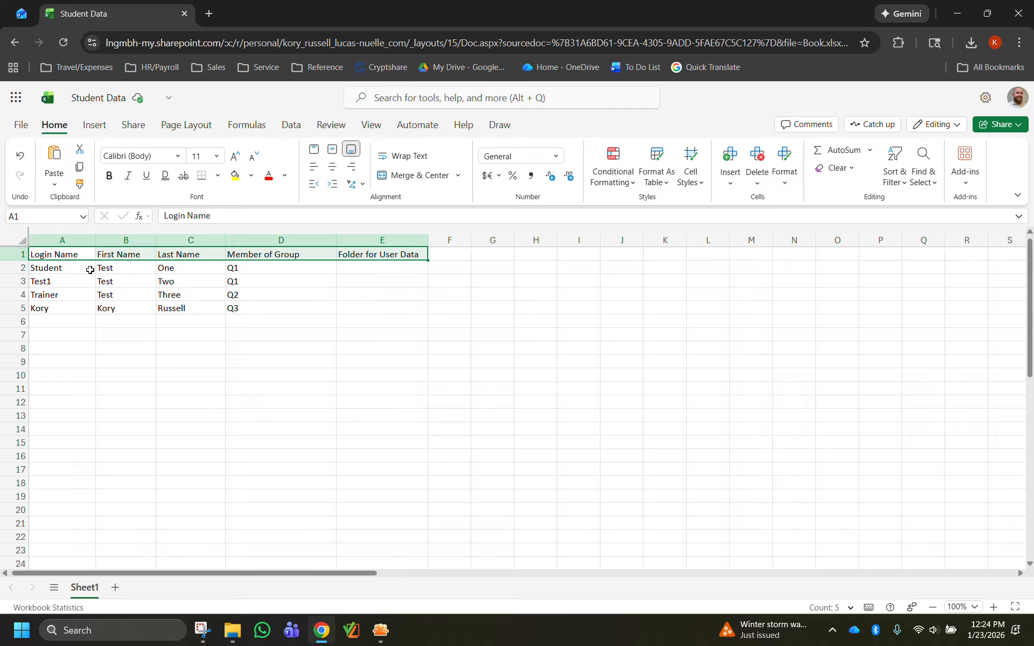
{"action": "left_click", "coordinate": [89, 270]}
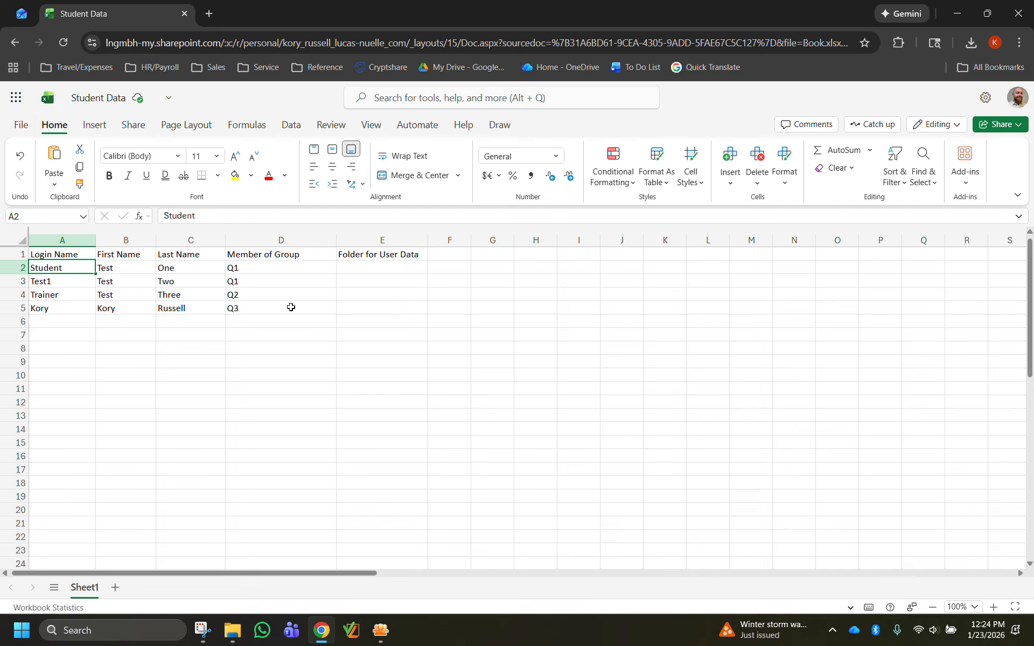
Step: Export the Student Data sheet as a CSV download and check it in the browser's recent downloads
{"action": "left_click", "coordinate": [21, 124]}
{"action": "mouse_move", "coordinate": [73, 268]}
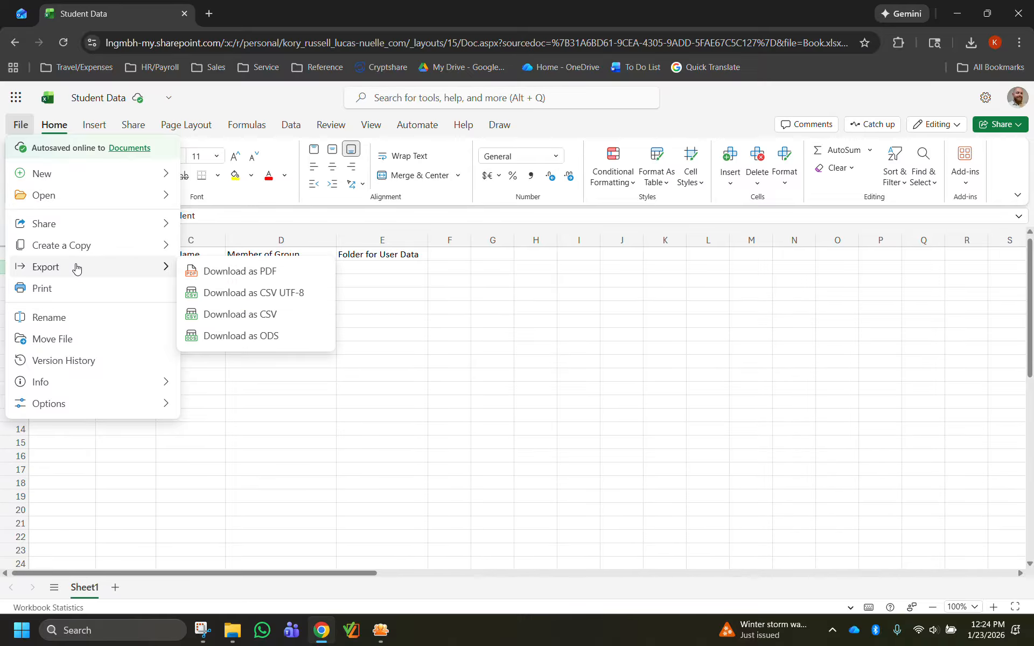
{"action": "left_click", "coordinate": [250, 314]}
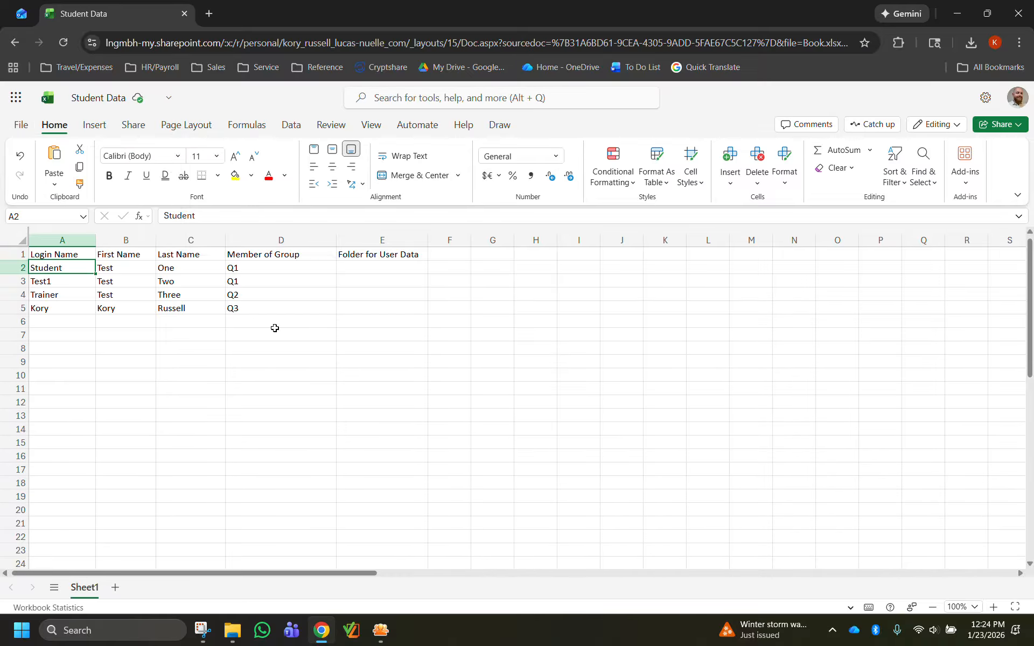
{"action": "left_click", "coordinate": [971, 43]}
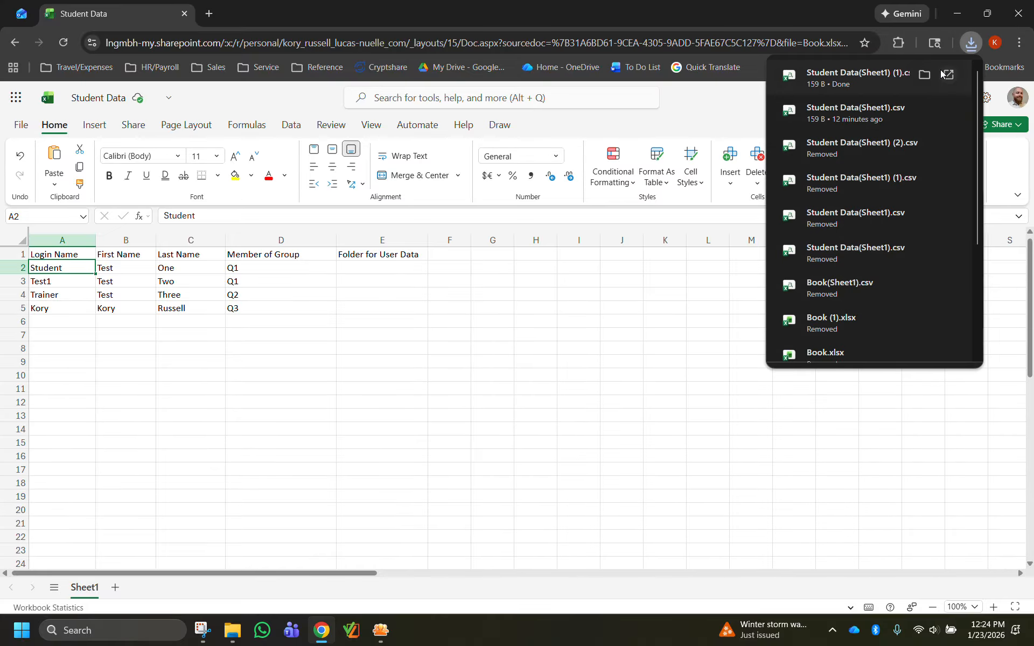
{"action": "left_click", "coordinate": [576, 321]}
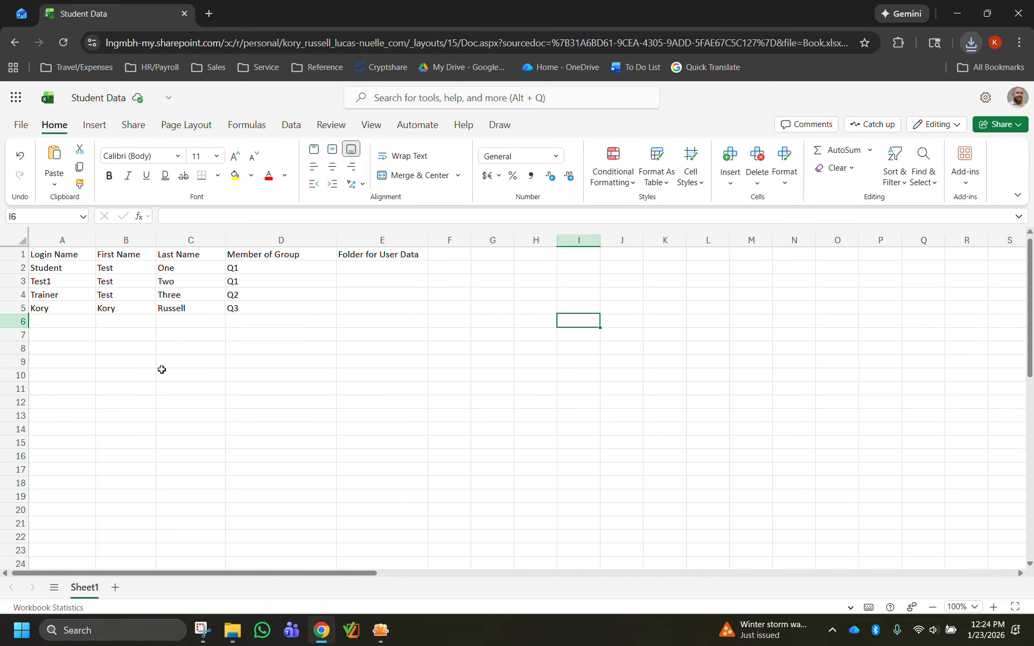
Step: Switch to LabSoft Manager and import the Student Data(Sheet1) (1) CSV file from Downloads into the Users list
{"action": "left_click", "coordinate": [378, 640]}
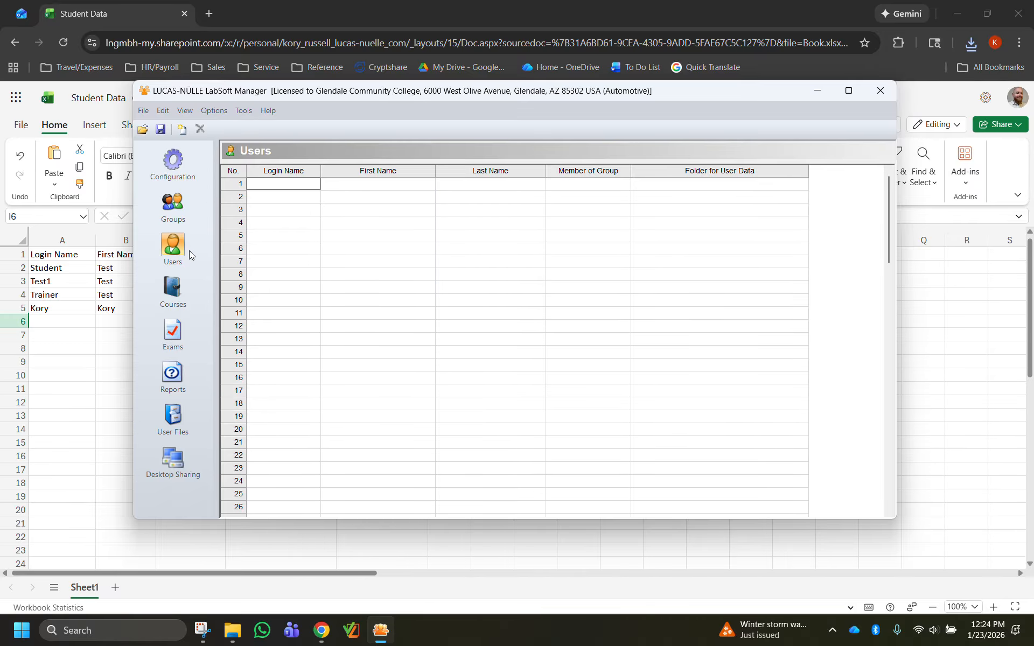
{"action": "left_click", "coordinate": [215, 113]}
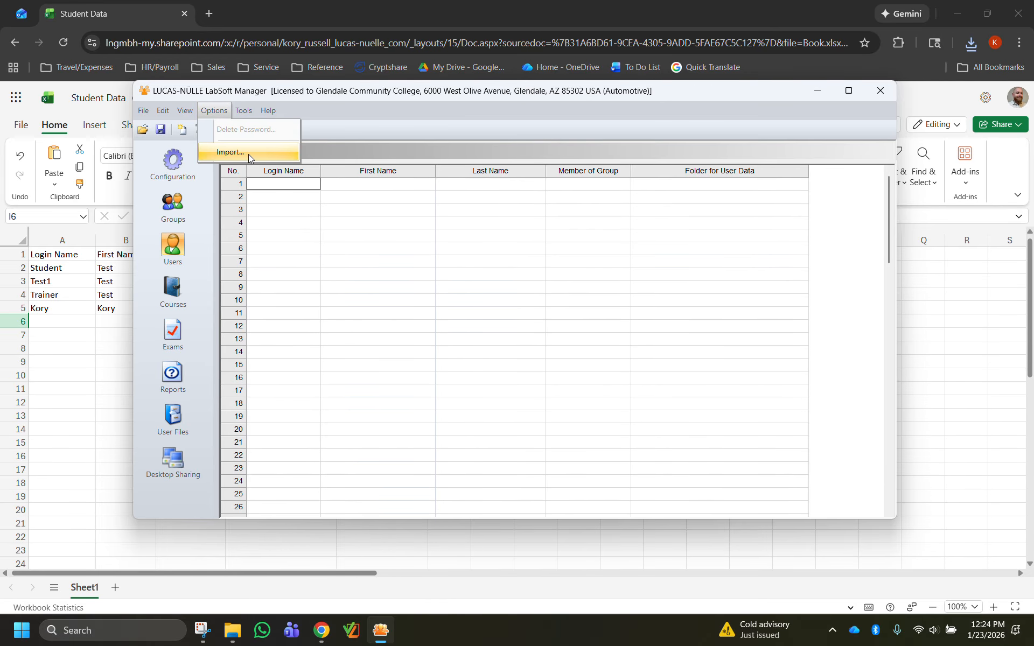
{"action": "left_click", "coordinate": [248, 154]}
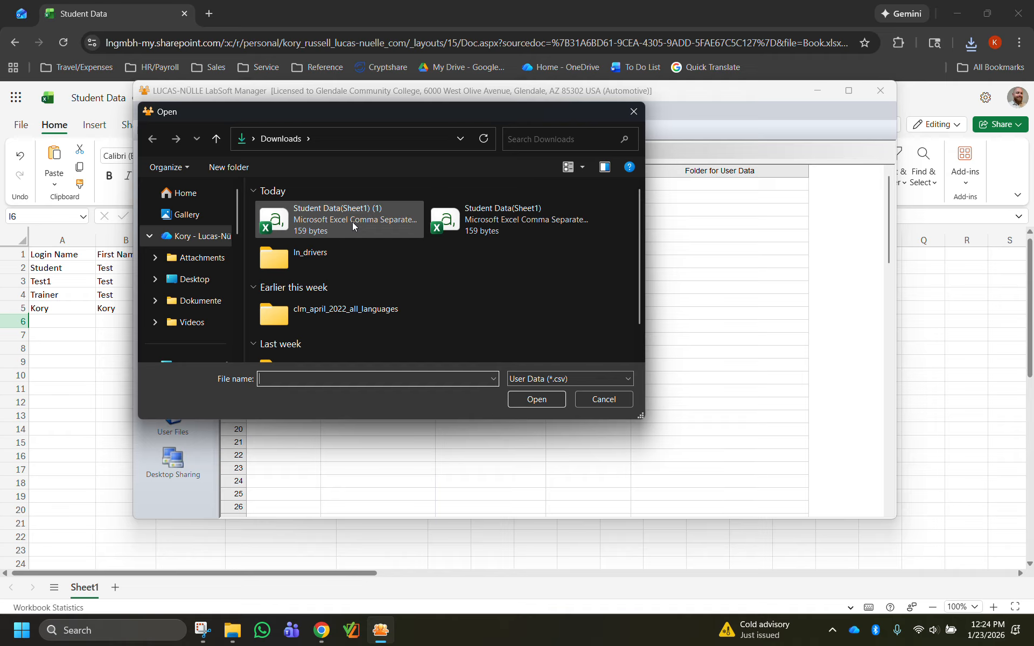
{"action": "left_click", "coordinate": [322, 212]}
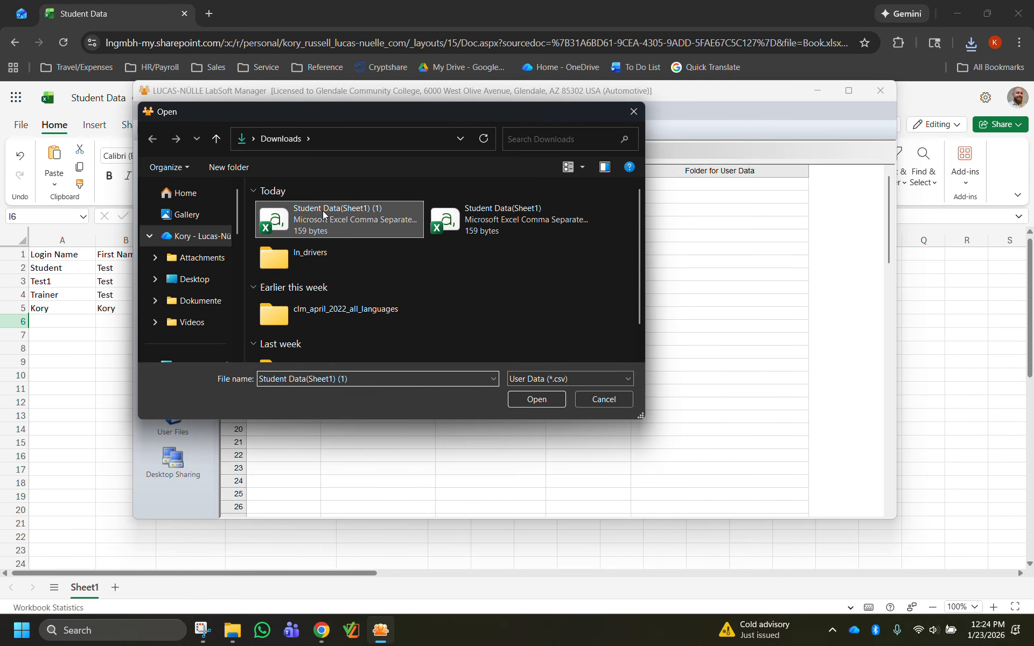
{"action": "left_click", "coordinate": [522, 401]}
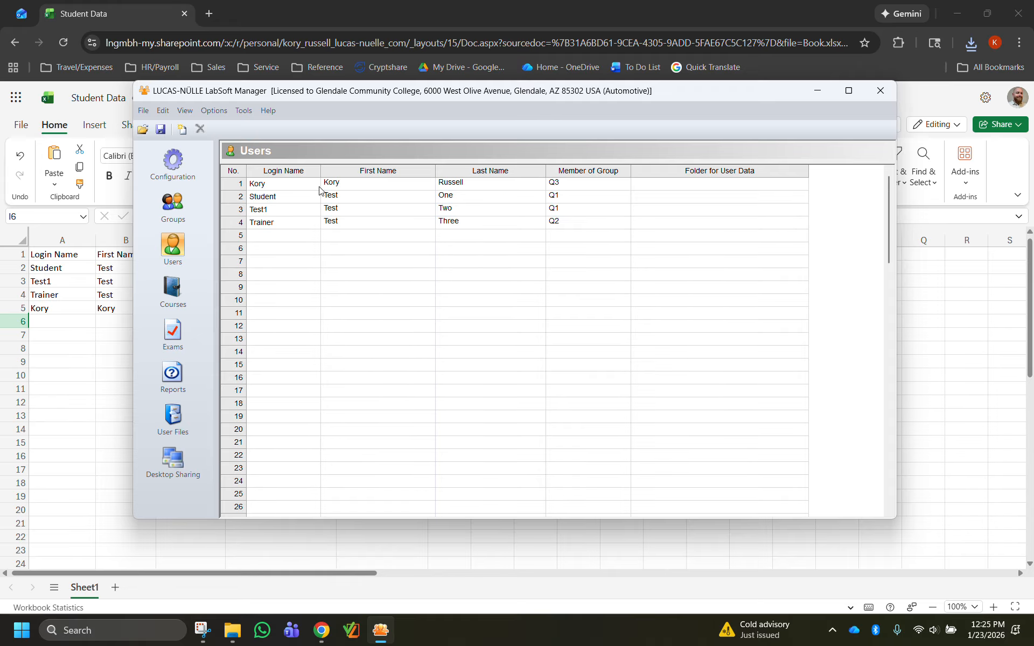
Step: Review the groups and their user list, and return to the Users table
{"action": "left_click", "coordinate": [178, 206]}
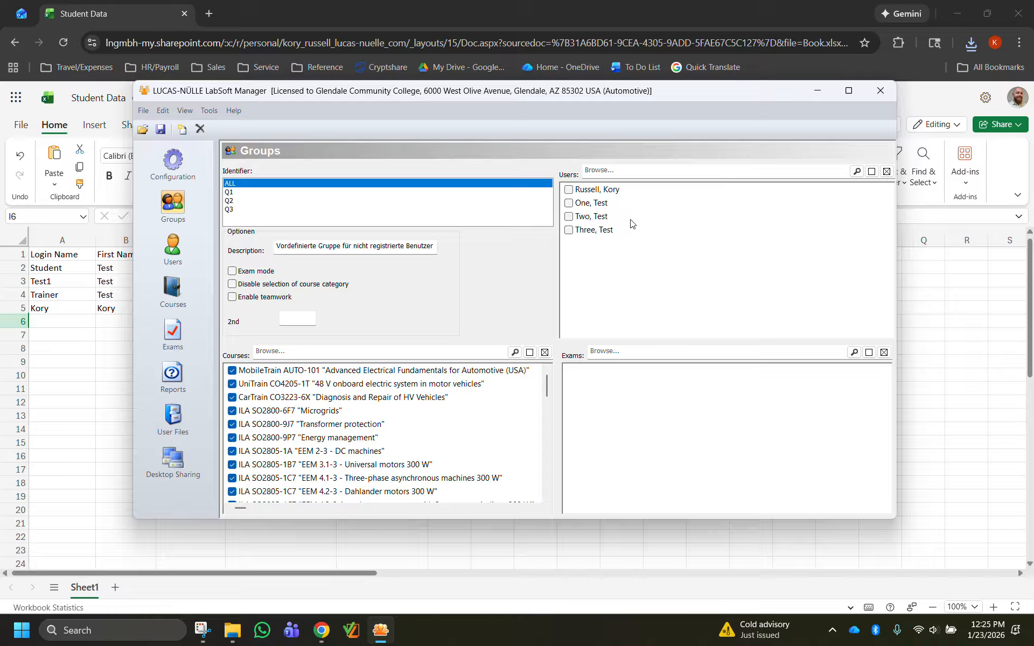
{"action": "scroll", "coordinate": [473, 430], "scroll_direction": "down", "scroll_amount": 1}
{"action": "scroll", "coordinate": [474, 431], "scroll_direction": "up", "scroll_amount": 1}
{"action": "left_click", "coordinate": [173, 246]}
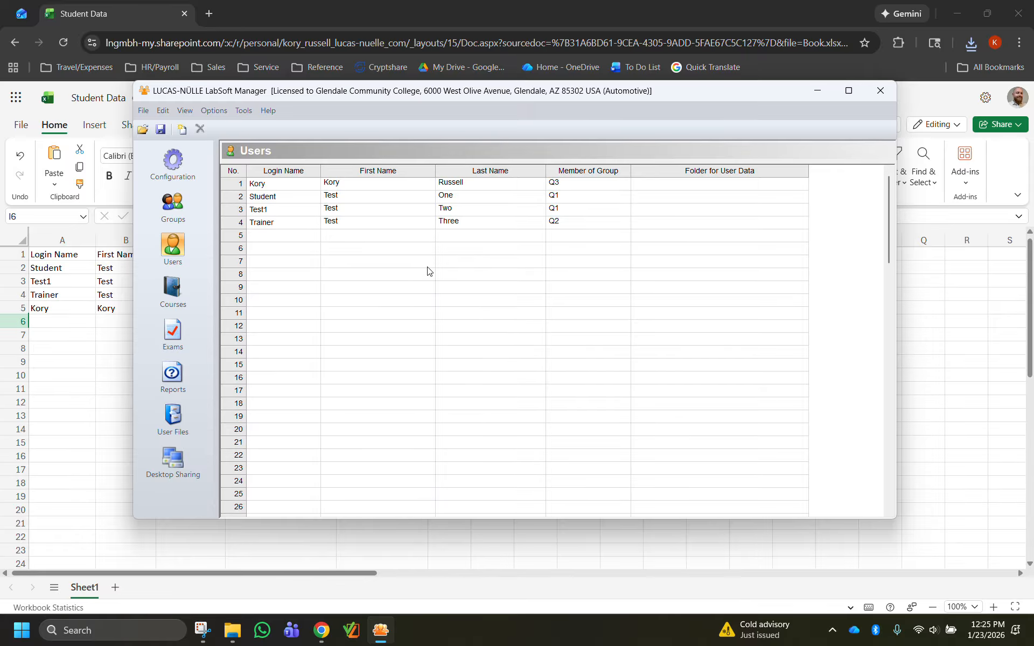
Step: Look at the folder selection for the Student login's user data, cancel it, and check the default folder in the configuration
{"action": "left_click", "coordinate": [766, 189]}
{"action": "left_click", "coordinate": [788, 198]}
{"action": "left_click", "coordinate": [803, 197]}
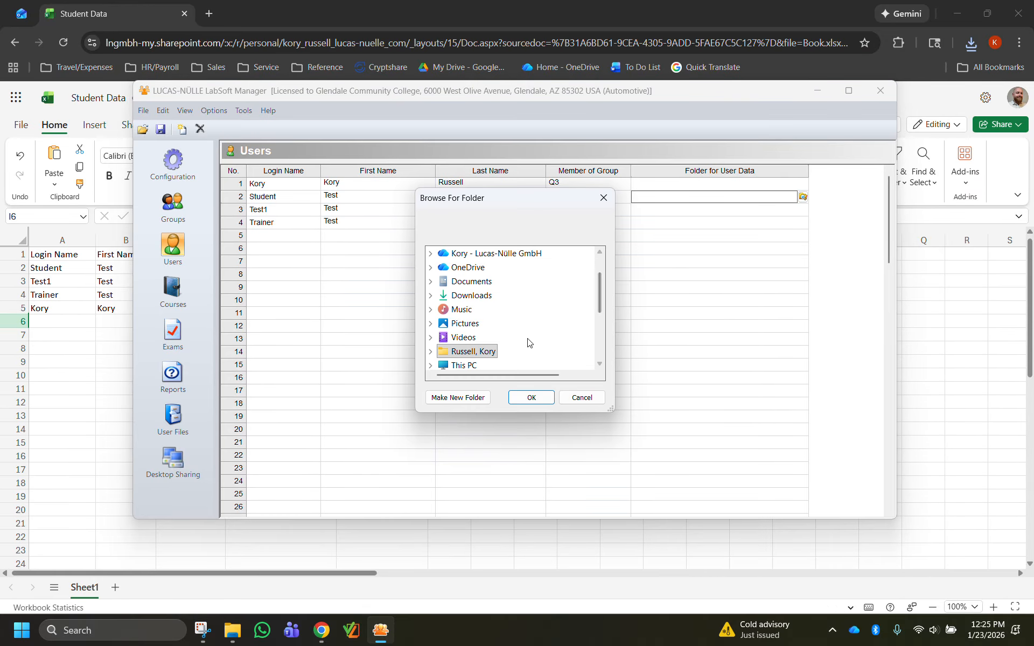
{"action": "left_click", "coordinate": [582, 398]}
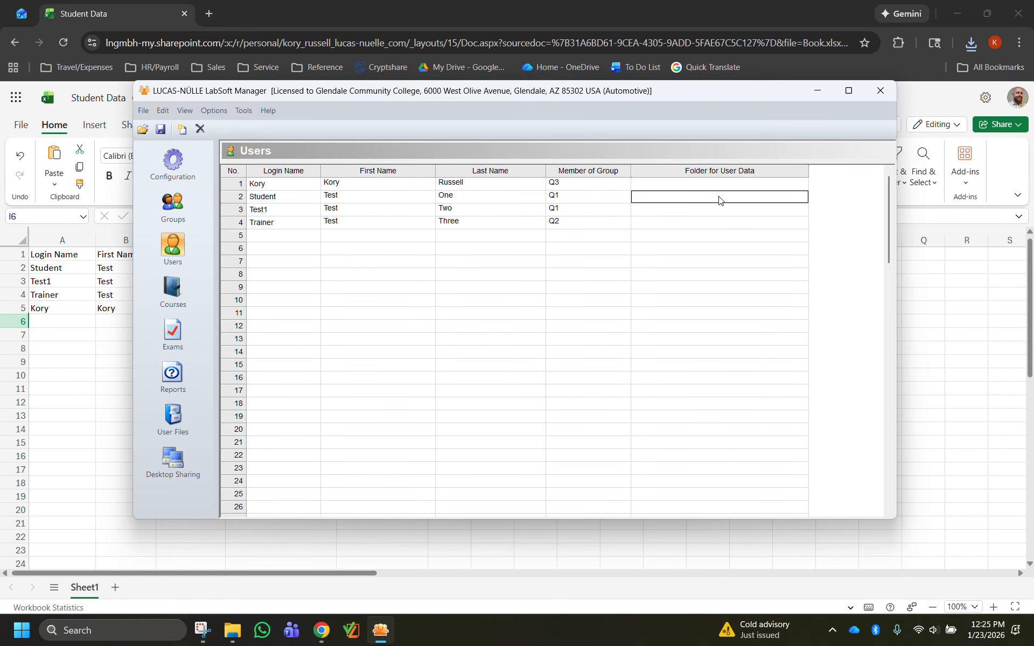
{"action": "left_click", "coordinate": [169, 167]}
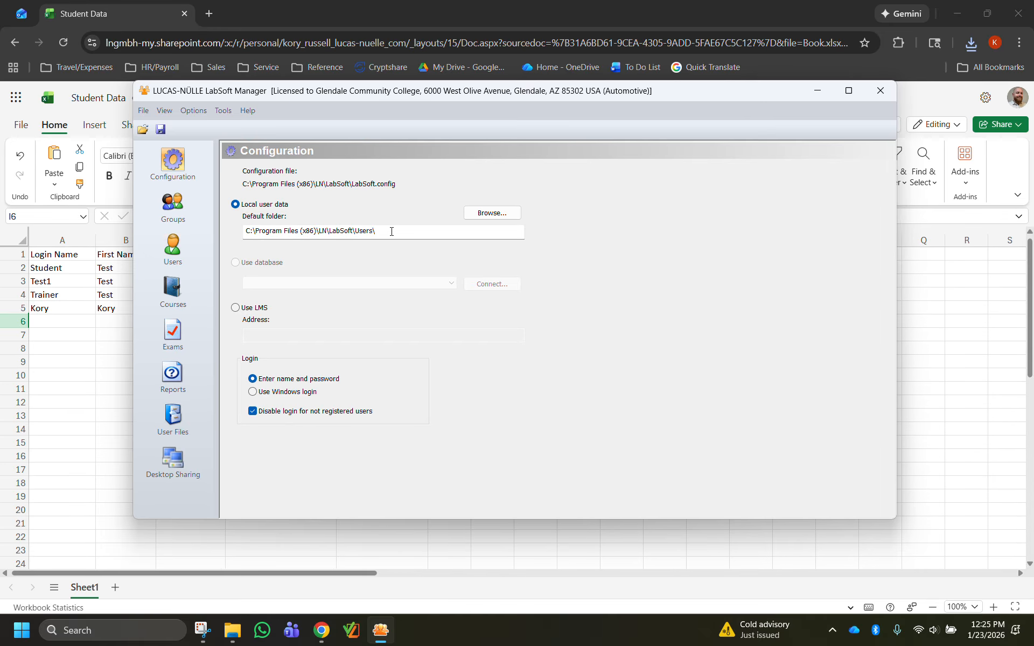
{"action": "left_click", "coordinate": [172, 247]}
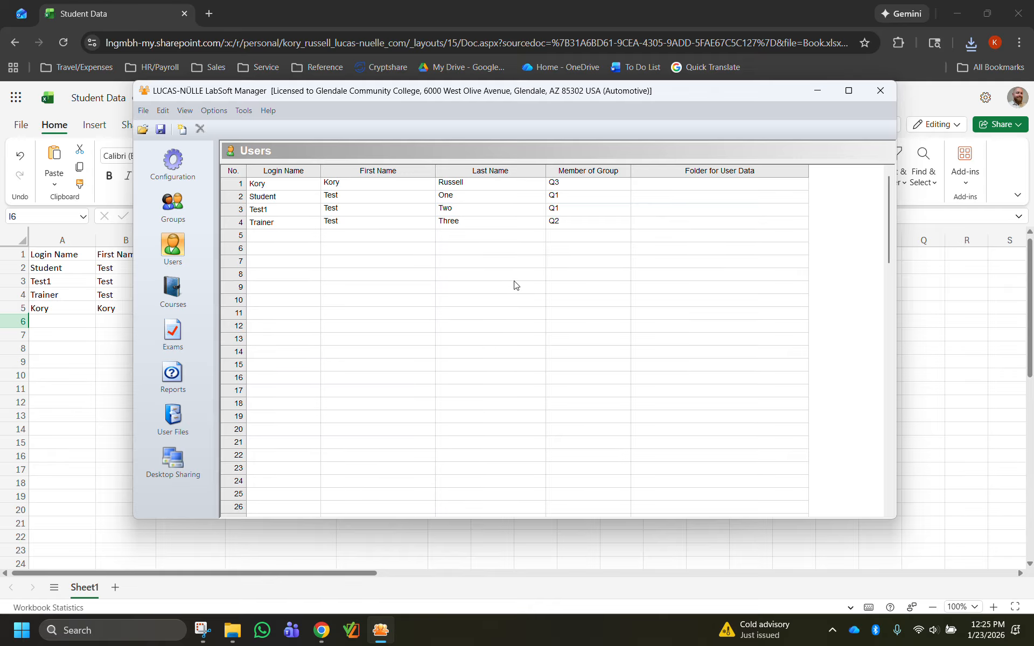
Step: Change the Student login's first name to Tester and check the name in the groups' user list
{"action": "left_click", "coordinate": [357, 197]}
{"action": "left_click", "coordinate": [355, 196]}
{"action": "left_click", "coordinate": [354, 195]}
{"action": "left_click", "coordinate": [365, 210]}
{"action": "left_click", "coordinate": [172, 203]}
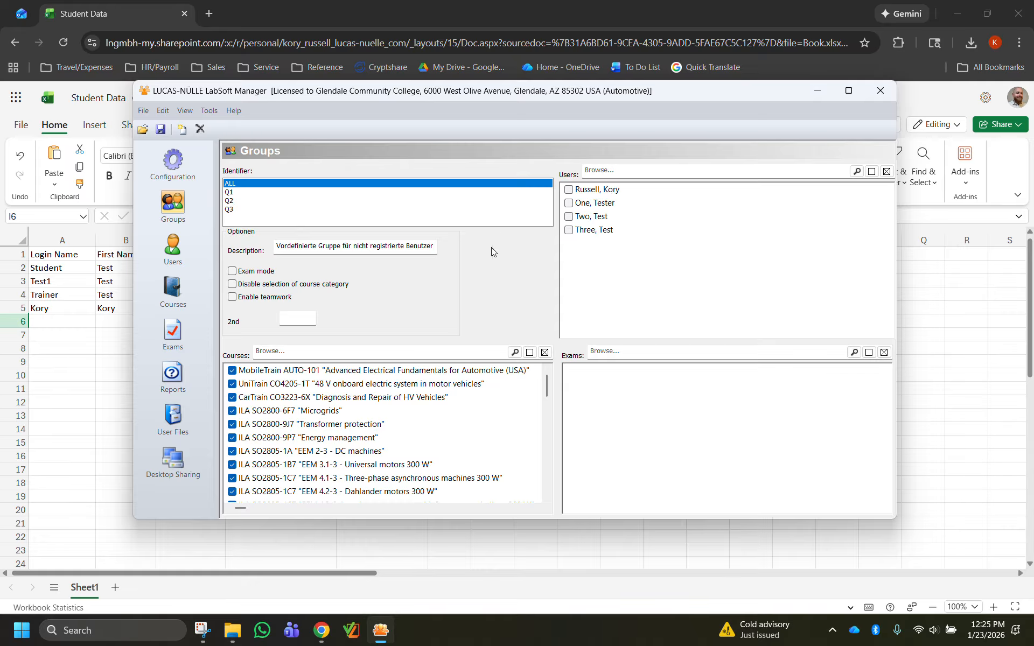
{"action": "left_click", "coordinate": [173, 246]}
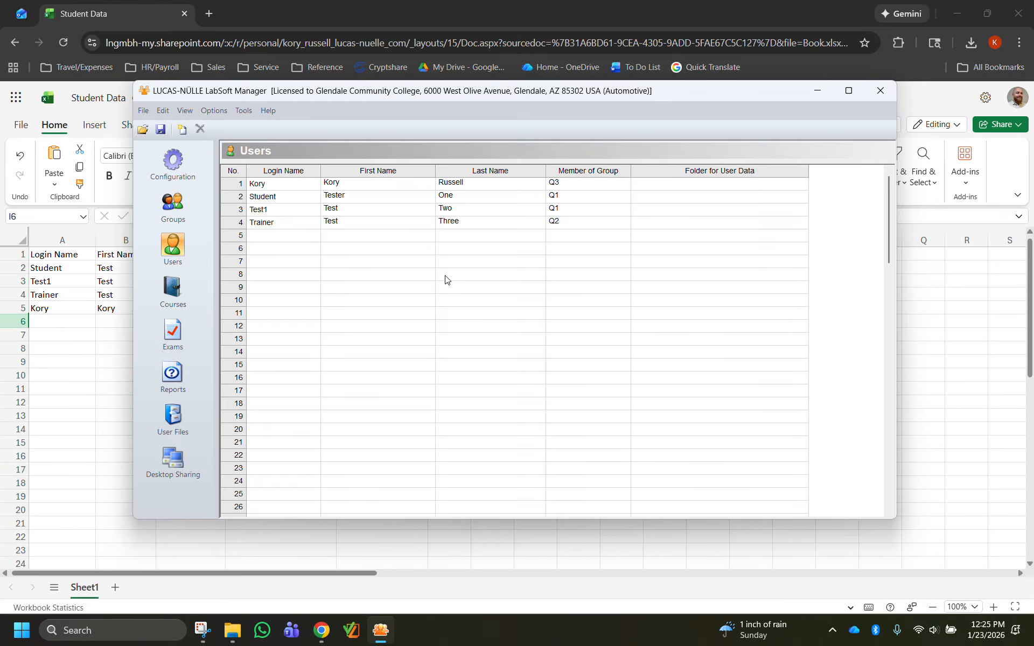